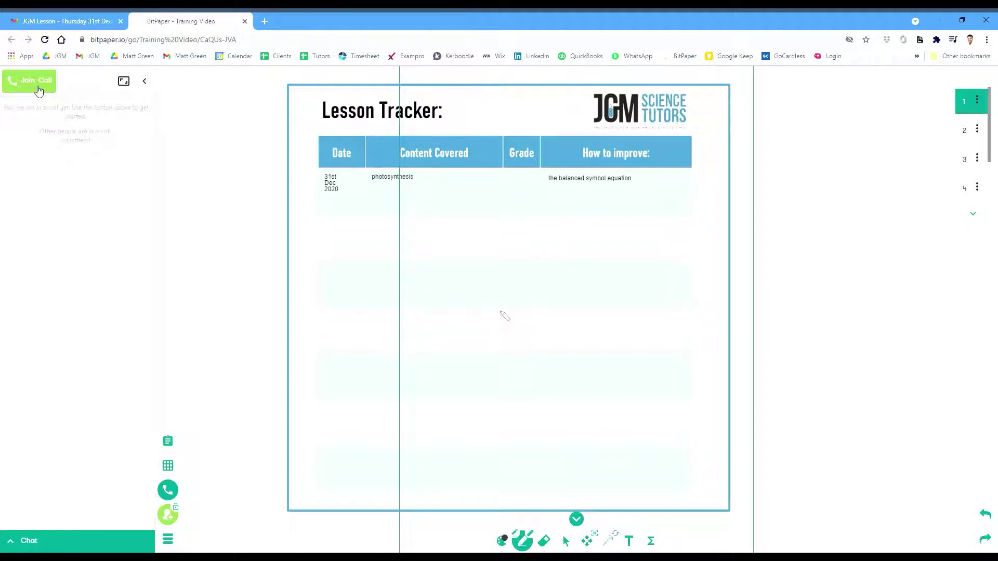
Step: Join the call and sign in with a Google account to reach the Select Plan dialog
click(39, 88)
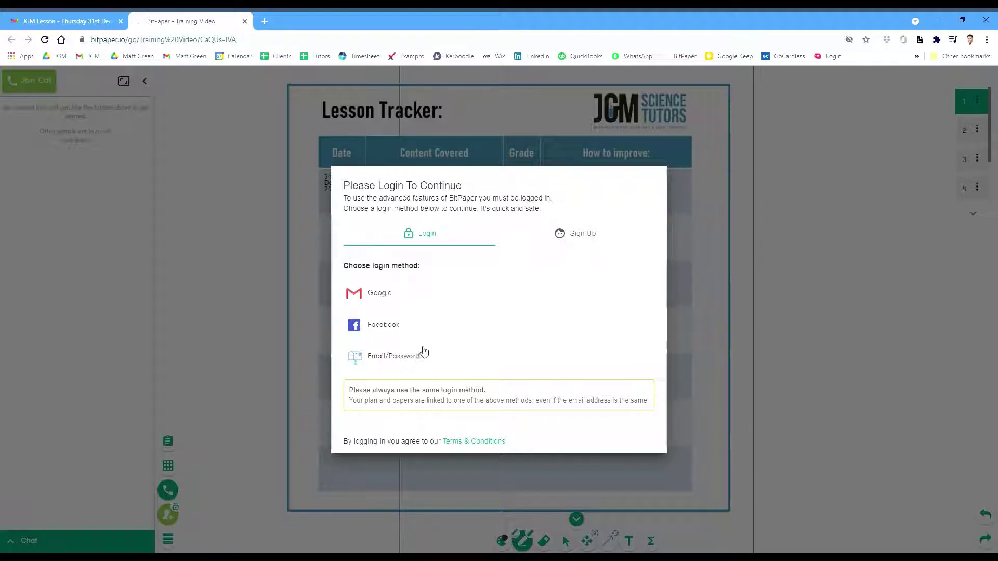
click(392, 300)
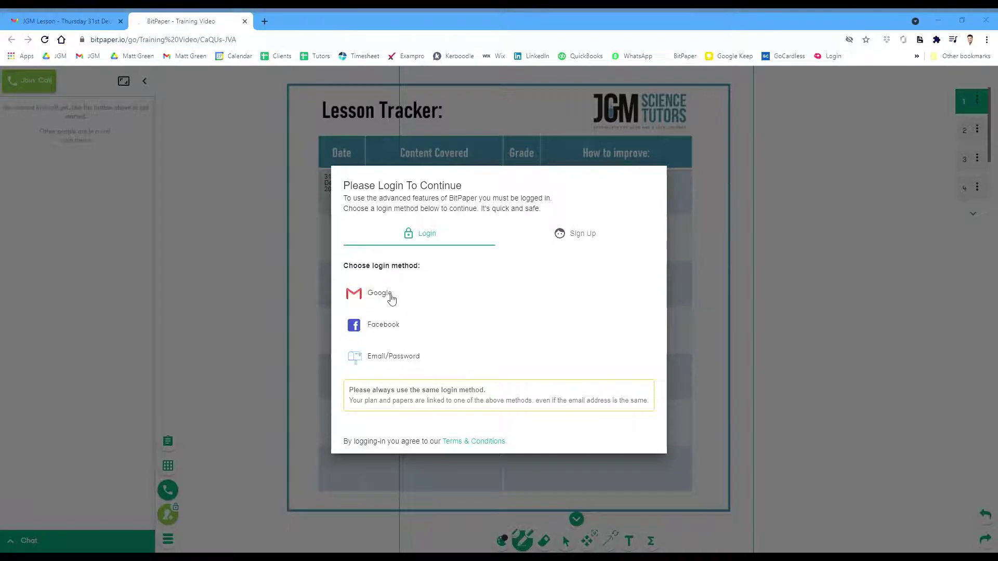
click(474, 290)
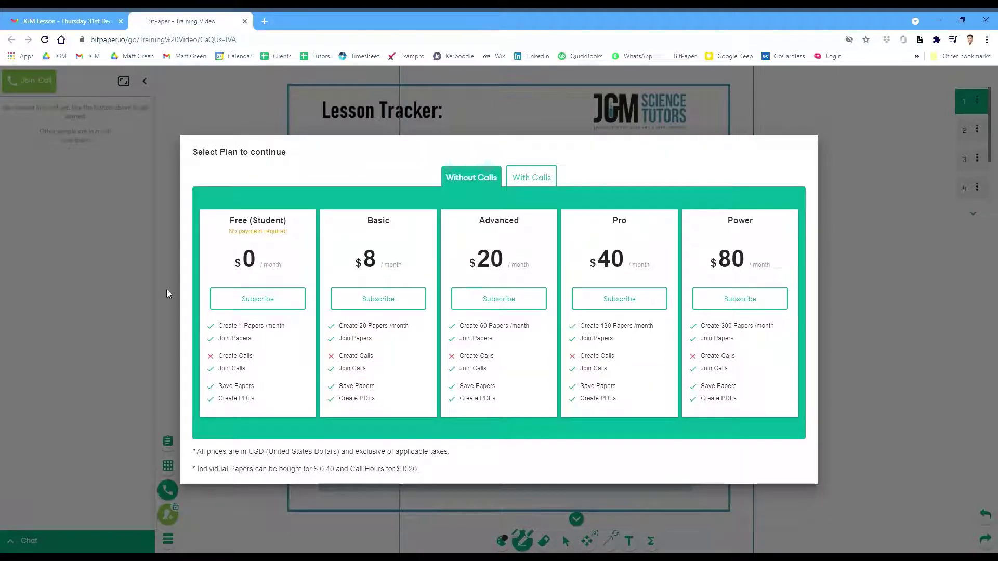
Step: Subscribe to the Free plan and enter the call, with two video tiles beside the Lesson Tracker
click(254, 301)
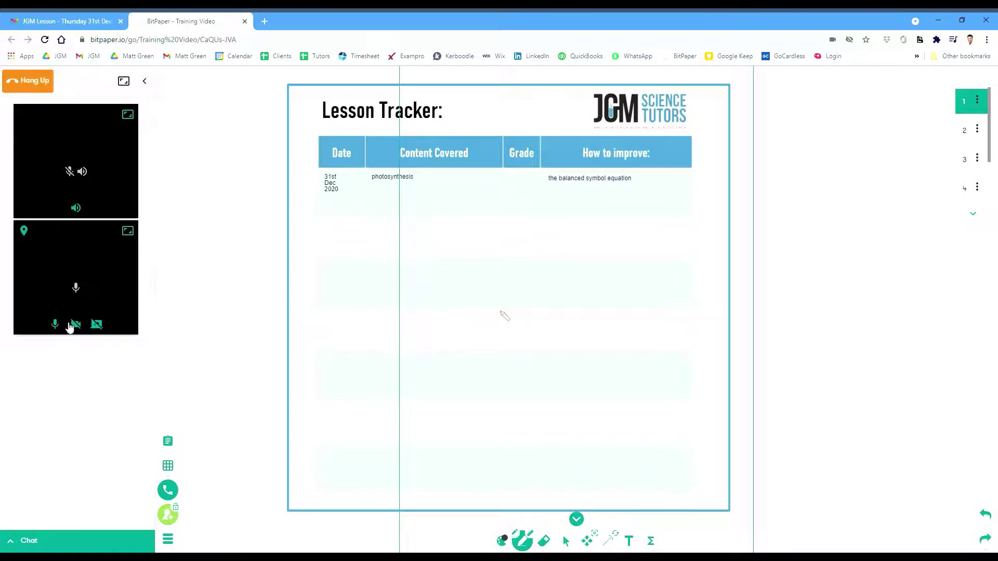
Step: Mute your microphone and stack both video tiles on the right side of the board
click(56, 324)
drag(73, 158, 831, 156)
drag(75, 156, 850, 274)
Step: Collapse the call side panel, then reopen it and leave the call
click(145, 80)
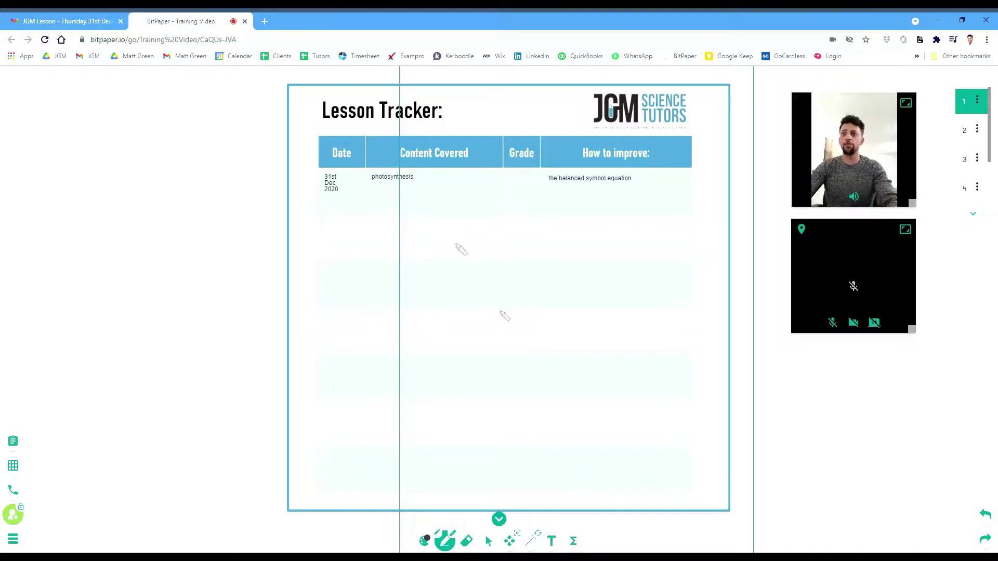
click(13, 490)
click(31, 79)
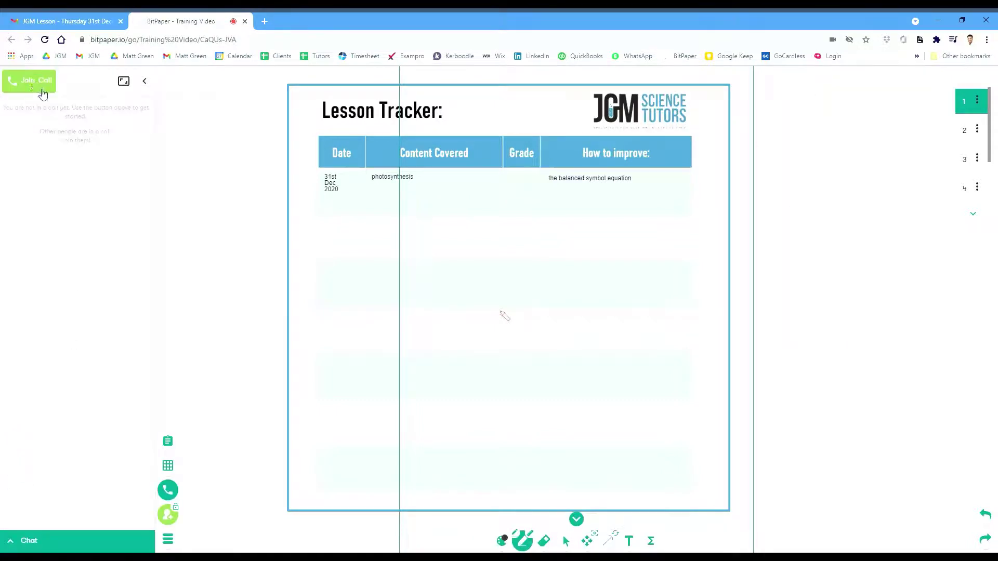
Step: Sketch circles and dots on the Lesson Tracker, undo them, and move to the AQA Biology worksheet page
click(145, 81)
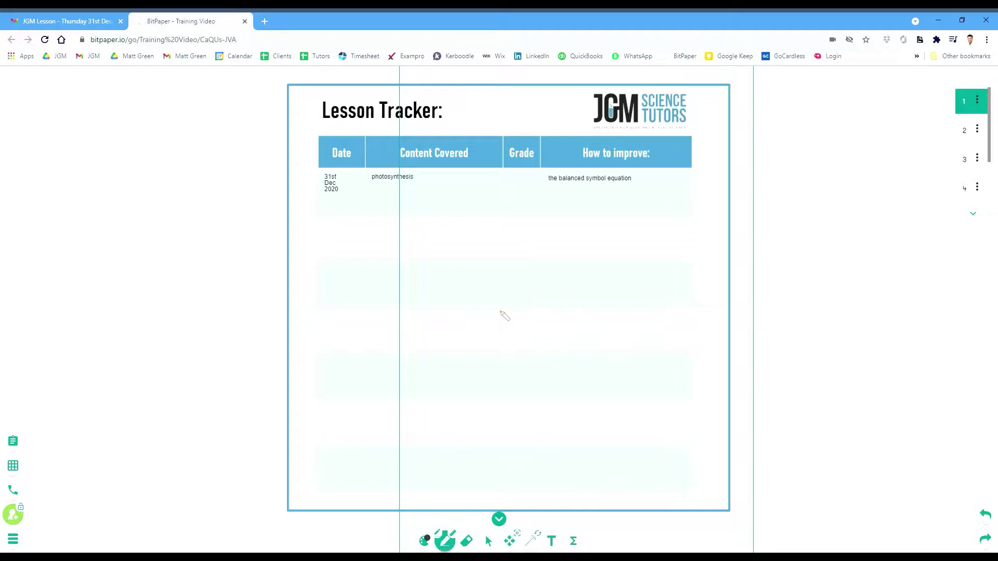
mouse_move(443, 232)
mouse_down()
mouse_move(445, 367)
mouse_move(418, 229)
mouse_up()
mouse_move(448, 281)
mouse_down()
mouse_move(457, 280)
mouse_move(443, 285)
mouse_move(456, 314)
mouse_up()
click(487, 259)
click(495, 293)
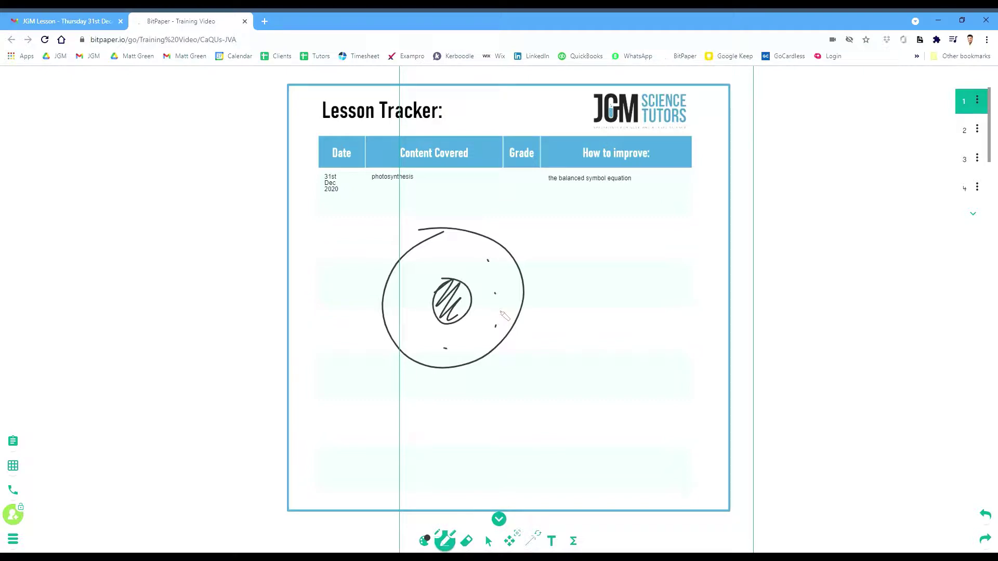
key(ctrl+z)
key(ctrl+z)
key(ctrl+z)
key(ctrl+z)
key(ctrl+z)
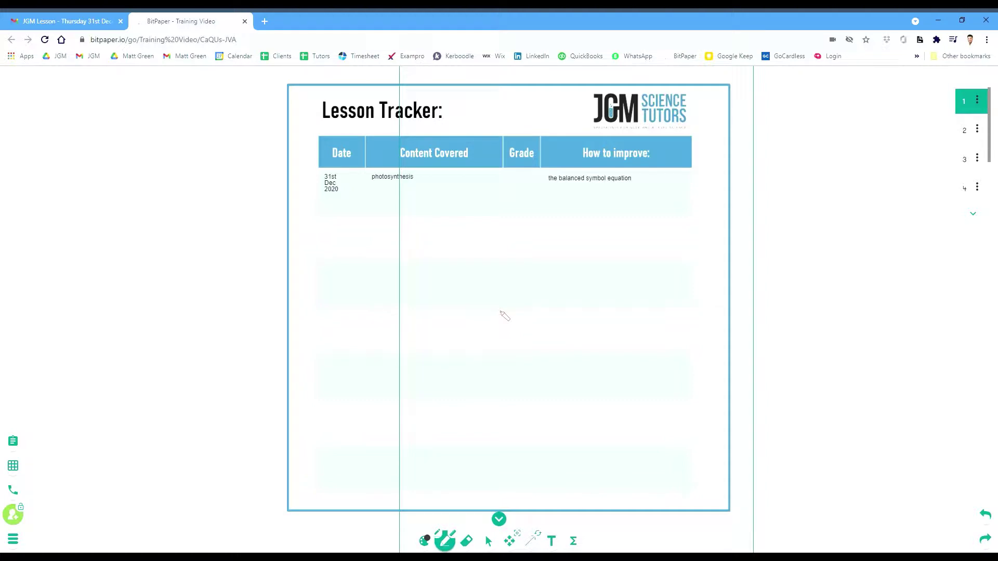
key(Page_Down)
Step: Add the text 'and write your answer in' on question 01.1's answer line
key(t)
click(413, 396)
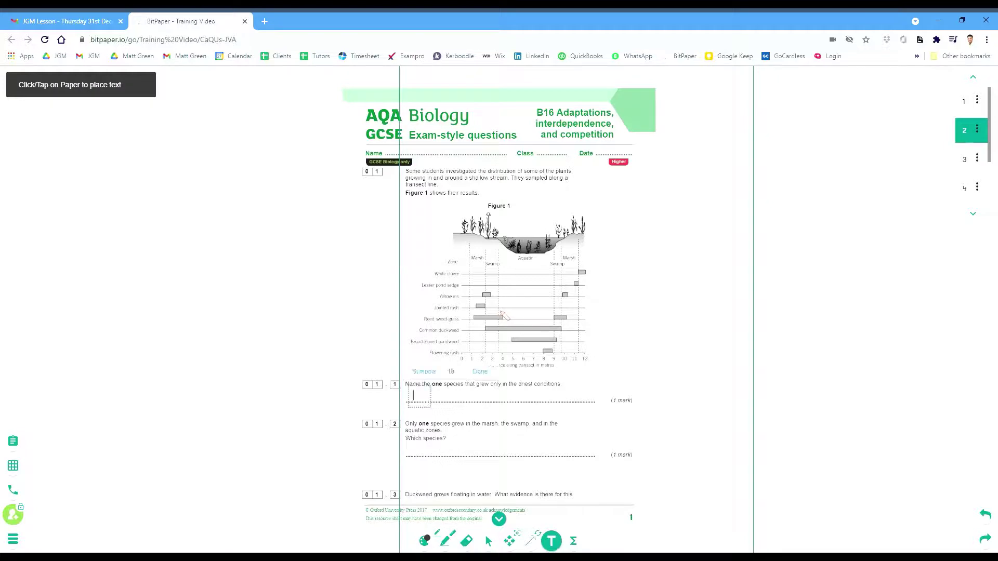
text(and write y)
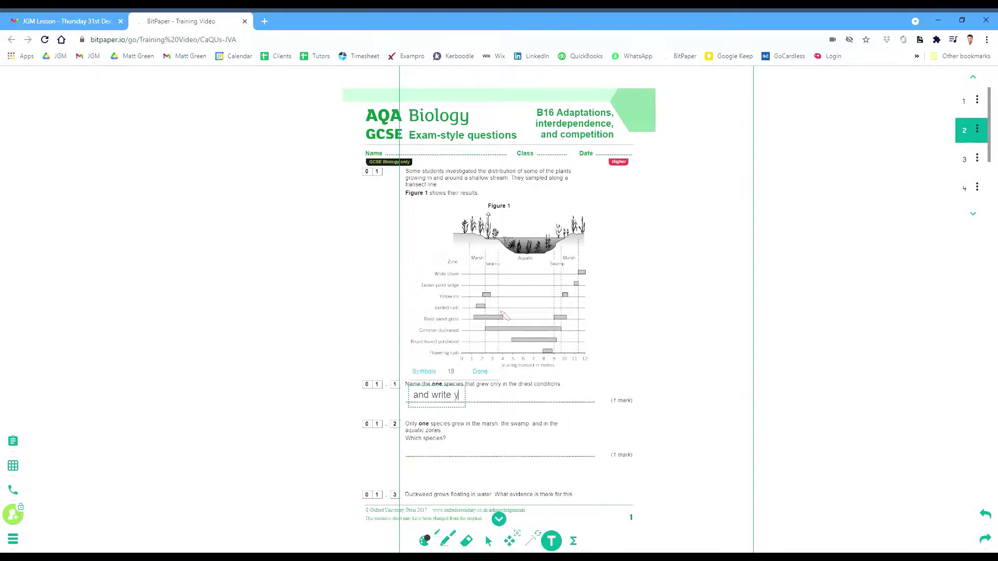
text(our answer in)
click(491, 375)
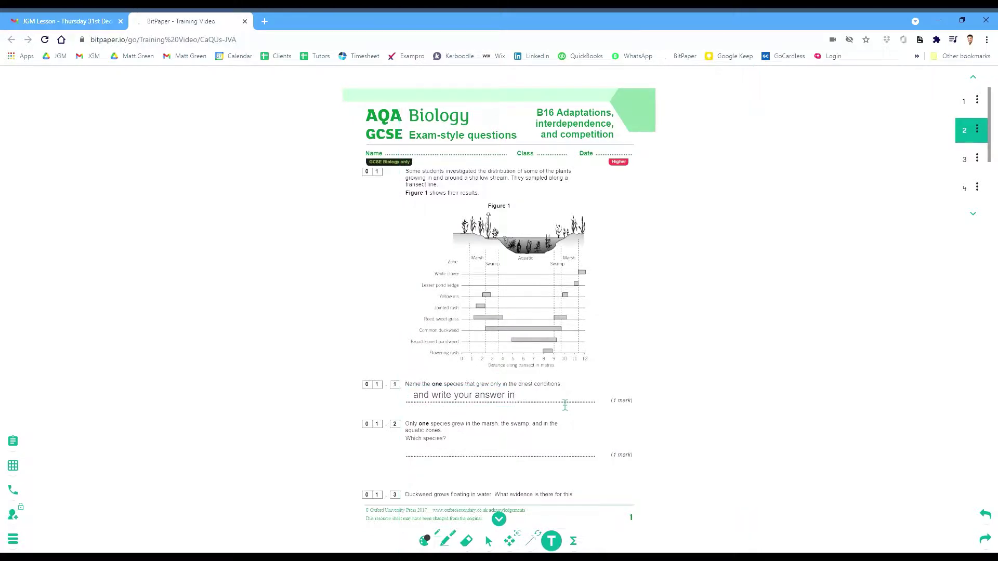
Step: Draw a green highlighter tick beside the 01.1 answer text
click(445, 540)
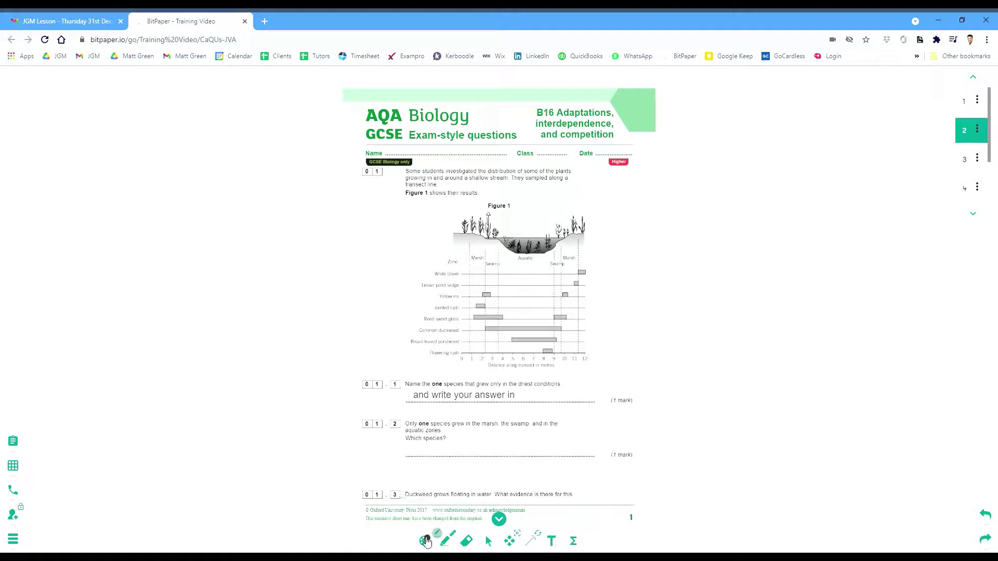
click(424, 541)
click(38, 214)
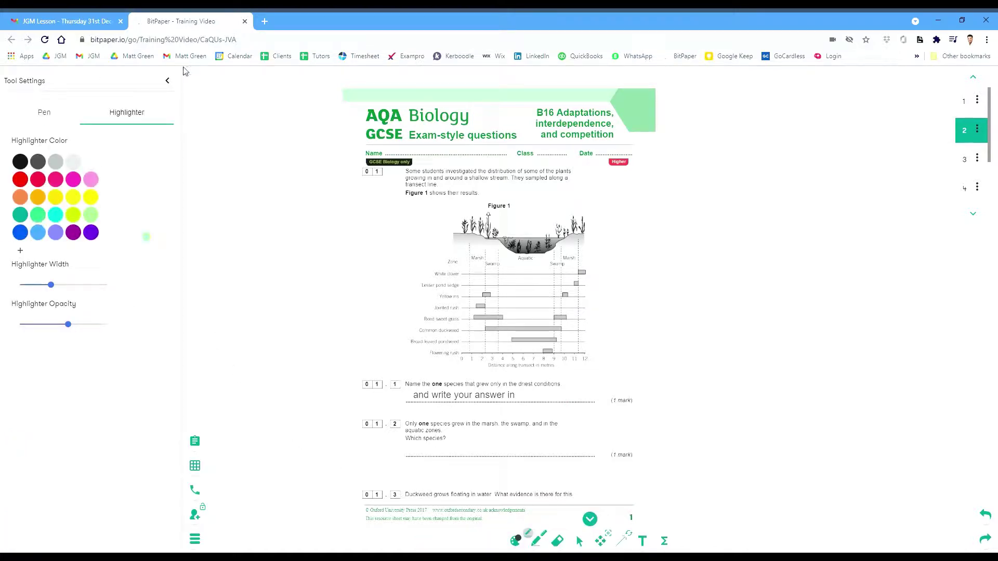
click(168, 80)
drag(525, 397, 595, 370)
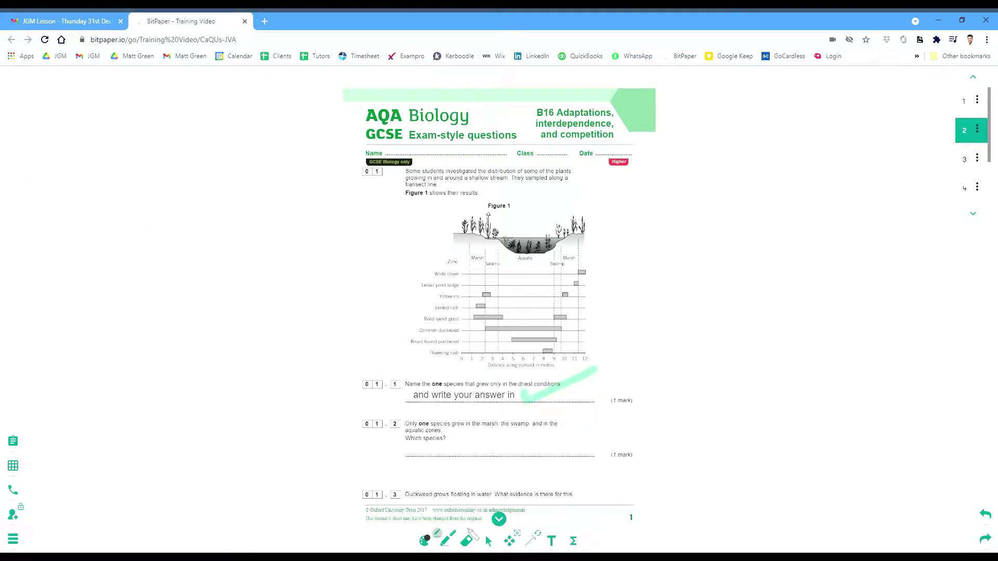
Step: Reduce the highlighter width in the highlighter settings
click(424, 542)
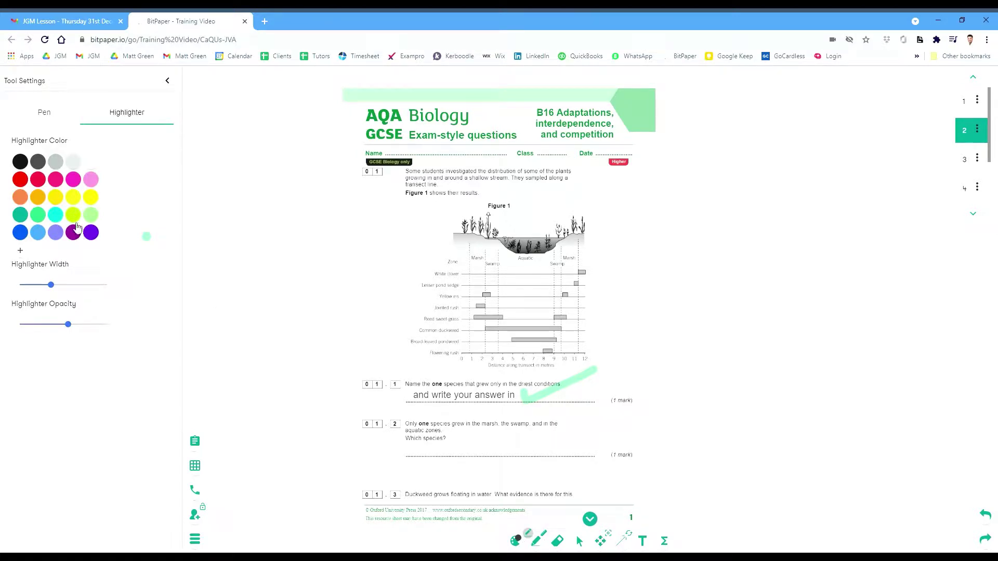
drag(50, 285, 37, 285)
click(167, 80)
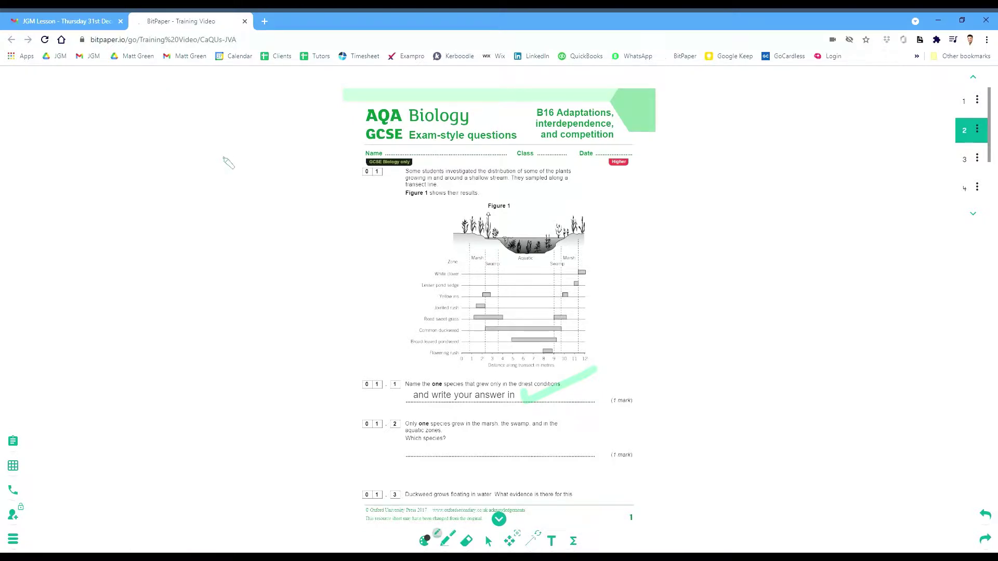
Step: Scroll through the board to page 4, showing walrus questions 02.2 to 02.4
scroll(227, 163, down, 3)
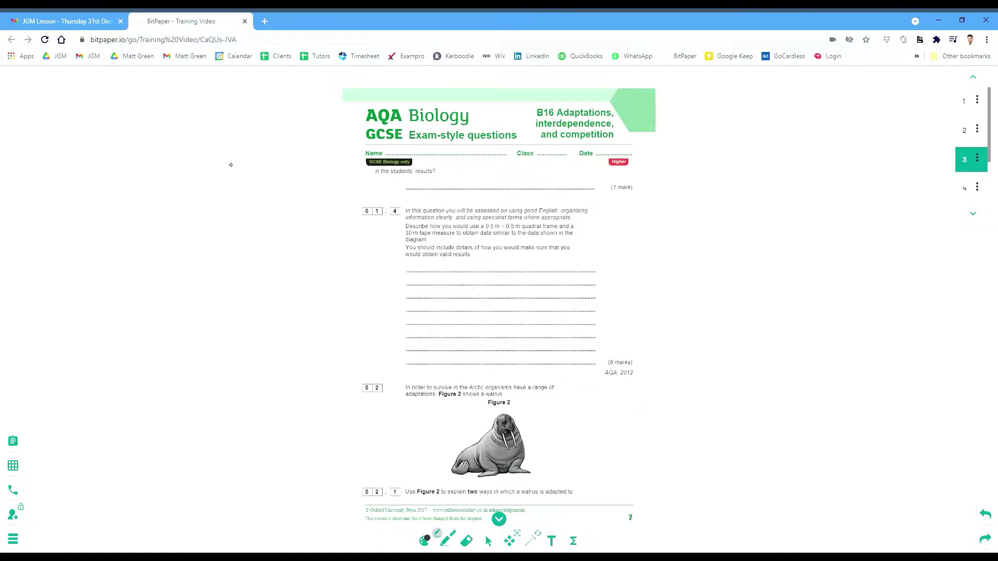
scroll(231, 164, down, 3)
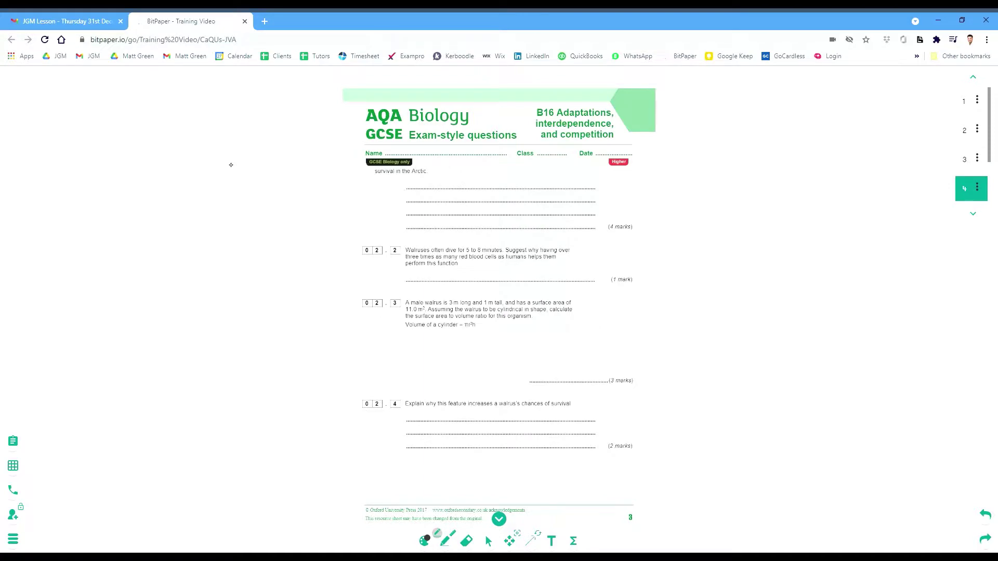
scroll(231, 165, up, 3)
scroll(231, 165, up, 3)
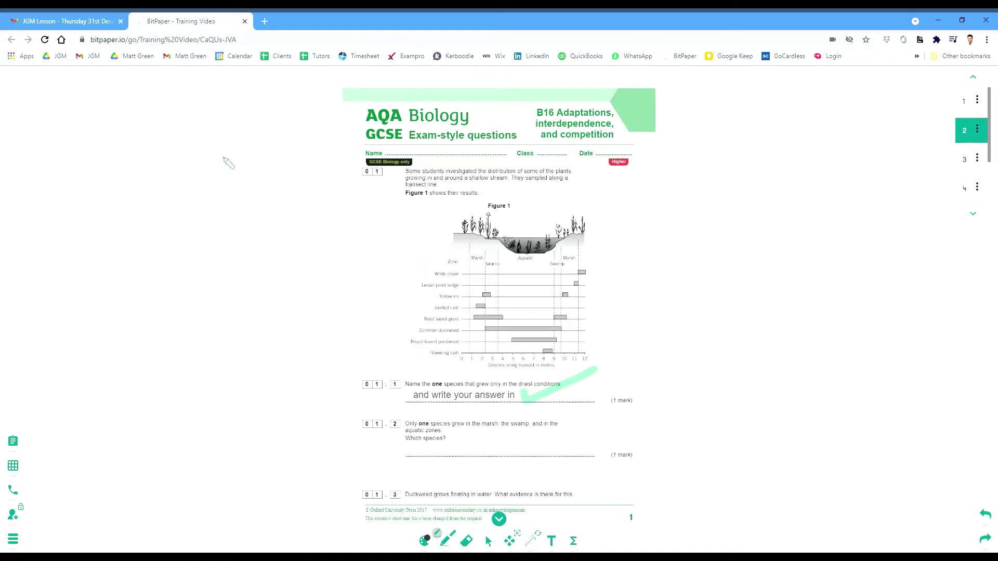
scroll(229, 163, up, 3)
scroll(228, 163, down, 3)
scroll(228, 162, down, 2)
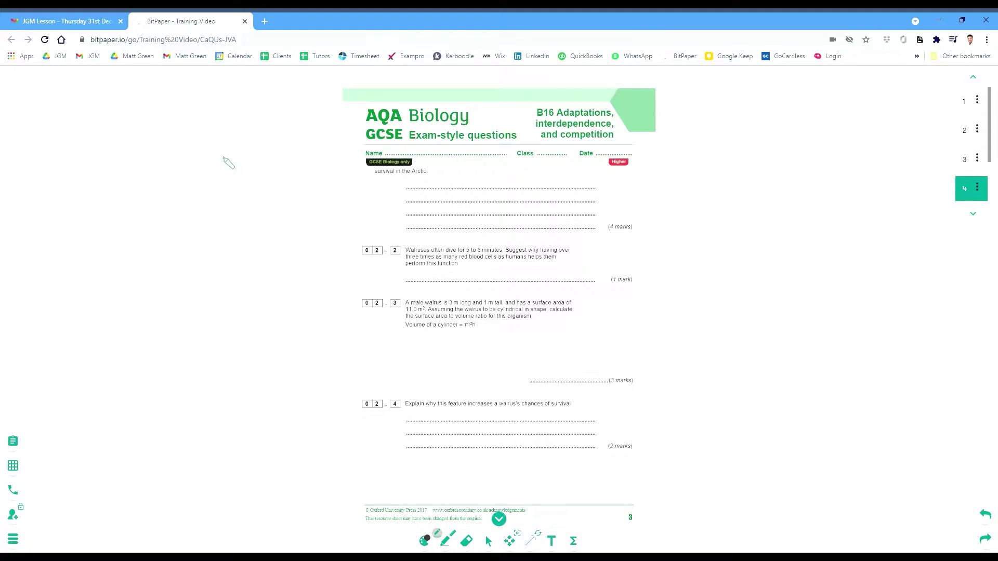
Step: Draw and undo a wavy line in 02.3's answer space, add a lower-right arrow, then return to the Lesson Tracker
key(p)
mouse_move(427, 343)
mouse_down()
mouse_move(481, 349)
mouse_move(561, 337)
mouse_up()
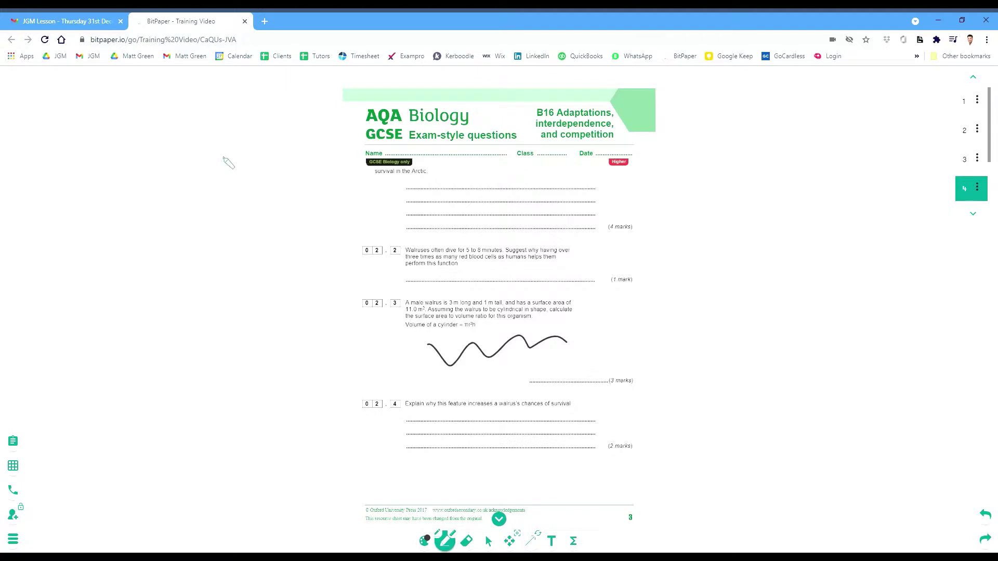
key(ctrl+z)
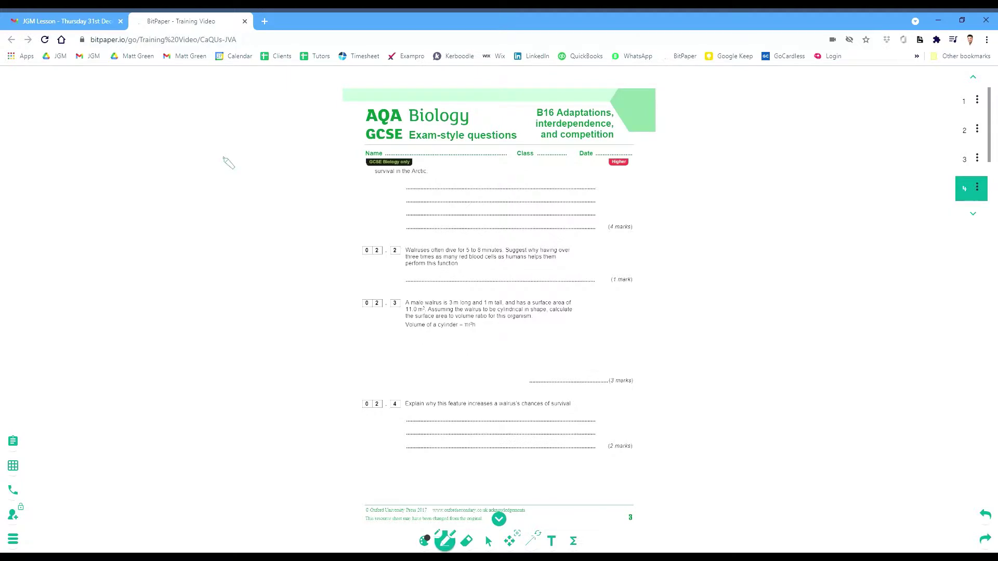
mouse_move(844, 441)
mouse_down()
mouse_move(937, 488)
mouse_move(961, 514)
mouse_up()
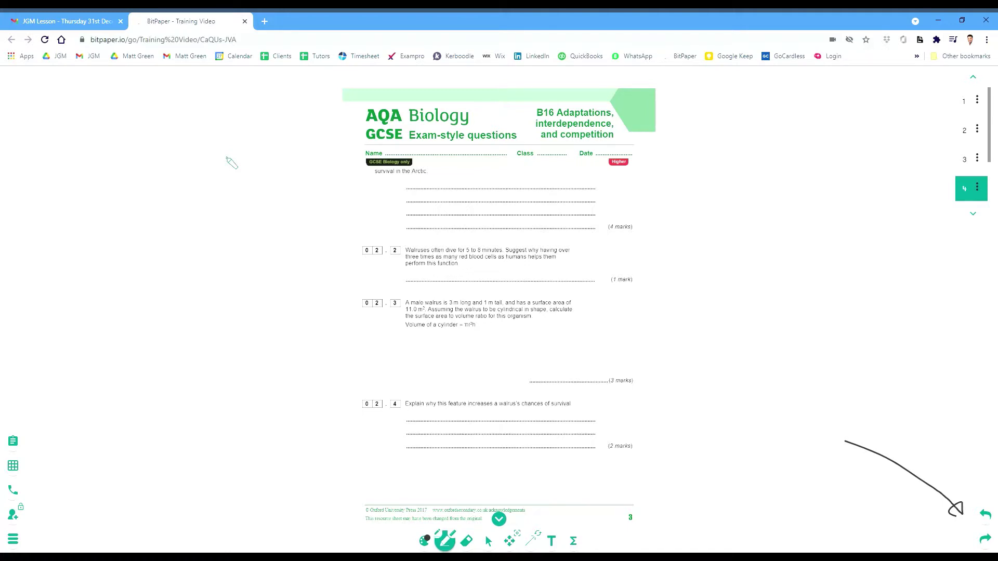
key(Page_Up)
key(Page_Up)
key(Page_Up)
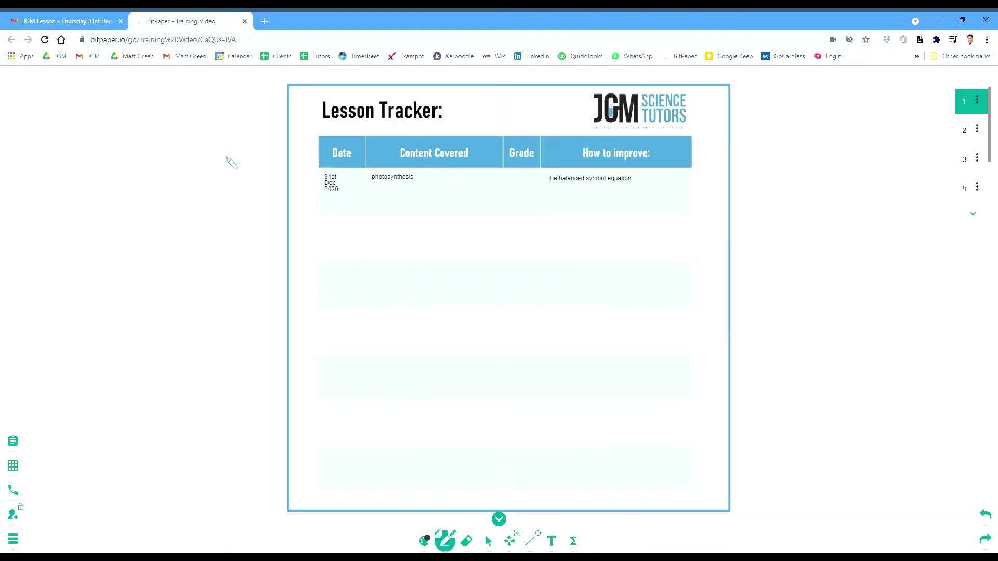